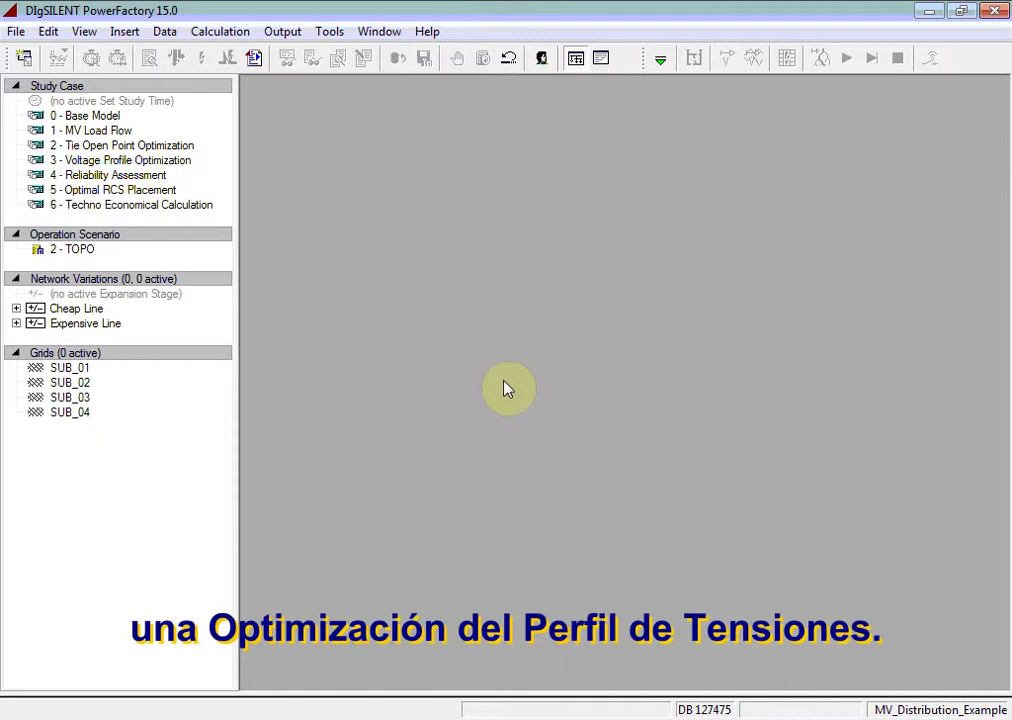
Activate the '3 - Voltage Profile Optimization' study case from its context menu
{"action": "right_click", "coordinate": [103, 163]}
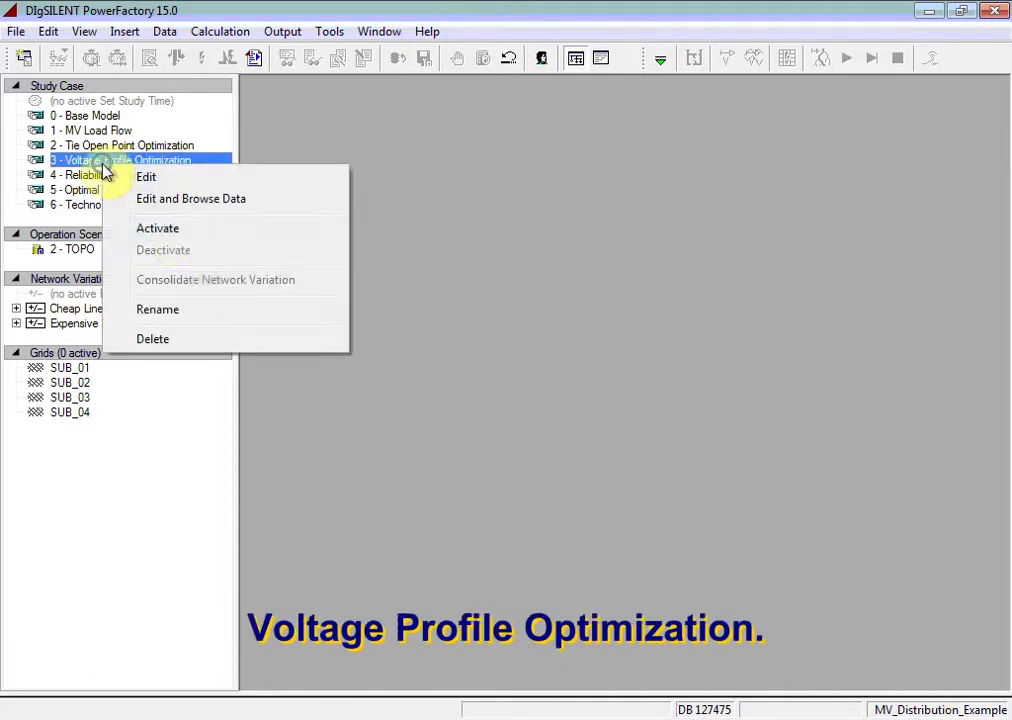
{"action": "left_click", "coordinate": [172, 229]}
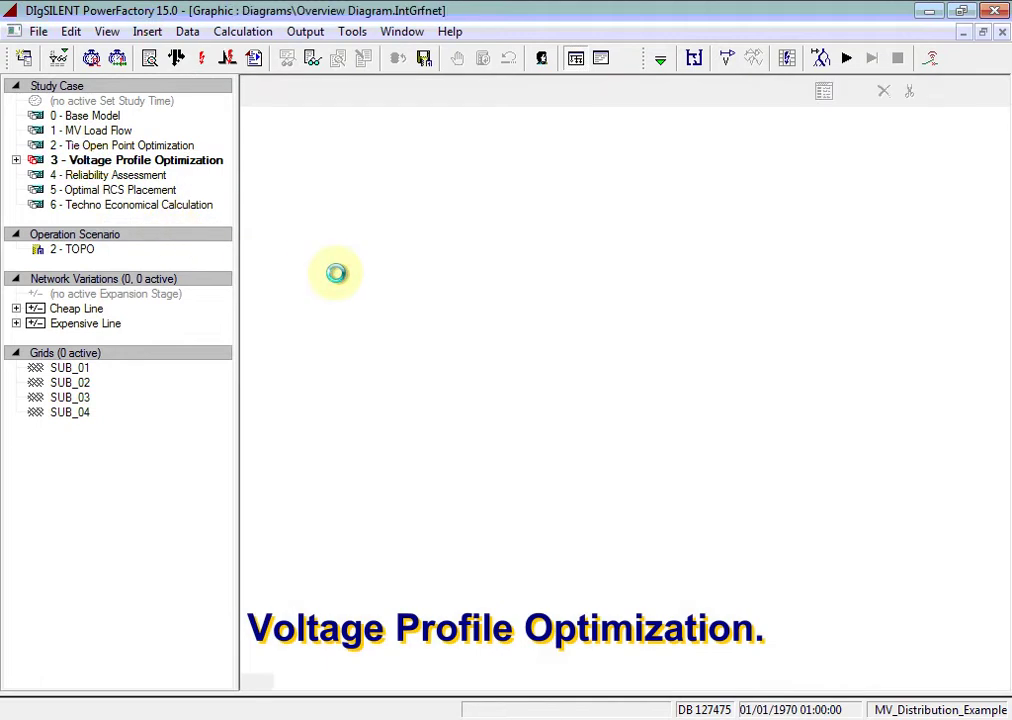
Switch to Distribution Network Tools and bring up Voltage Profile Optimization with LV limits 1.08/0.92 p.u
{"action": "left_click", "coordinate": [661, 57]}
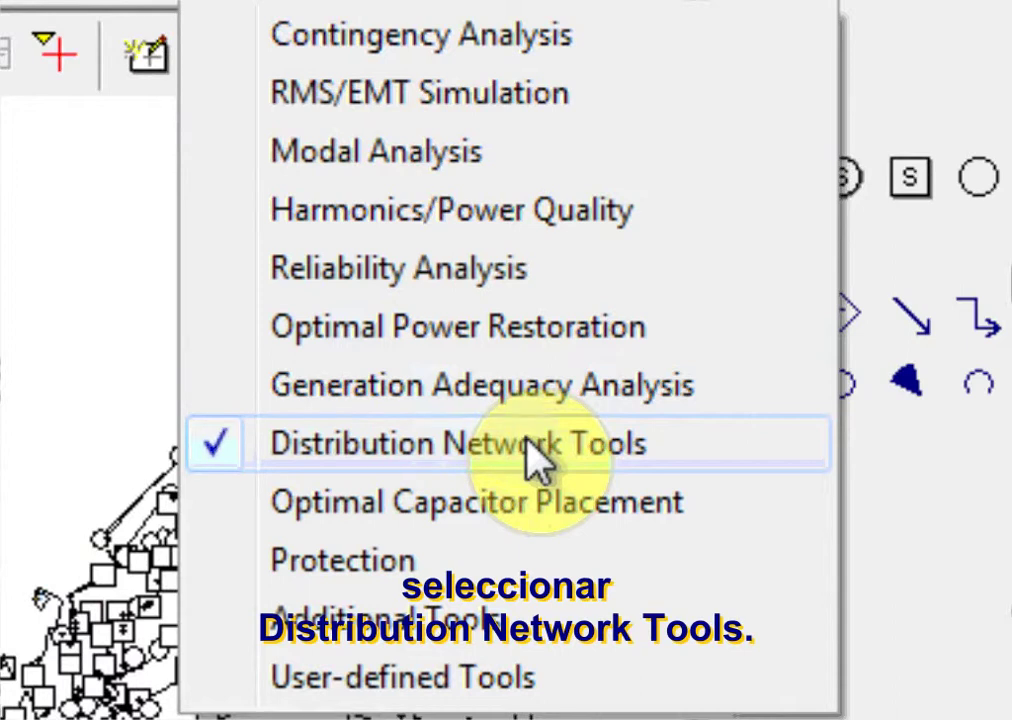
{"action": "left_click", "coordinate": [537, 457]}
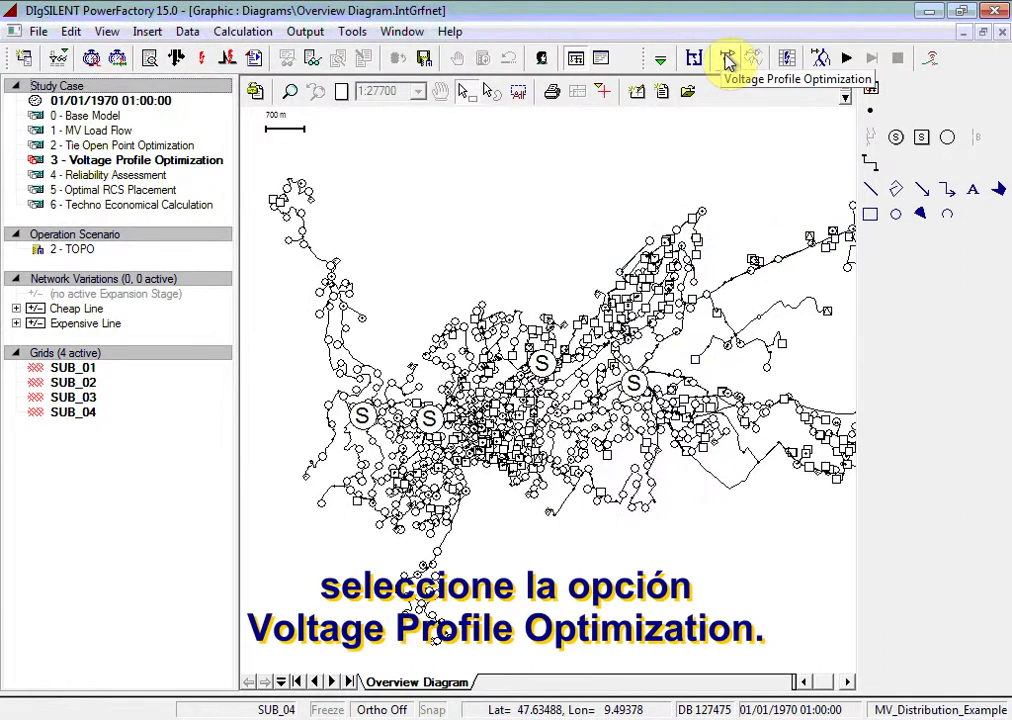
{"action": "left_click", "coordinate": [727, 58]}
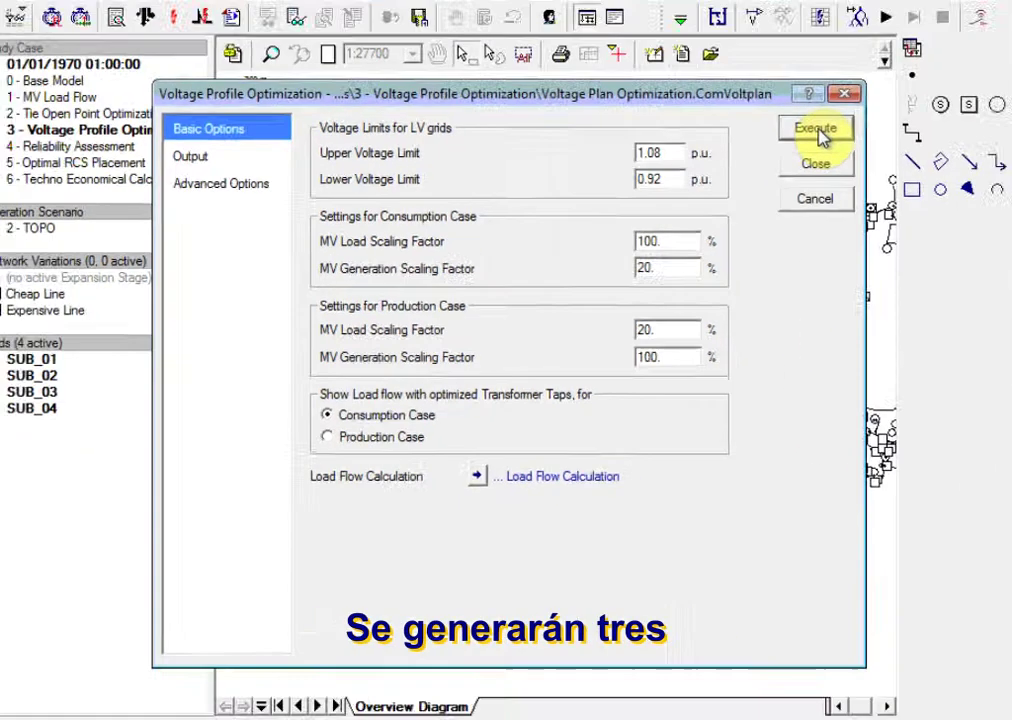
Execute the optimization and dismiss the empty Critical Voltage Rise report for the 1.080 p.u. limit
{"action": "left_click", "coordinate": [893, 66]}
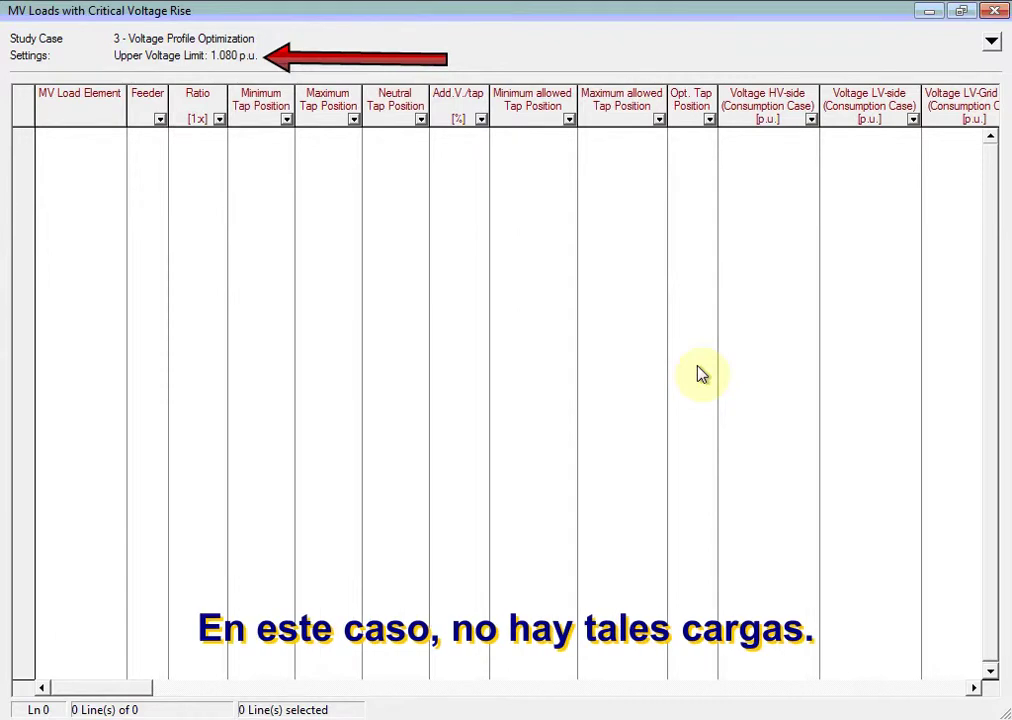
{"action": "left_click", "coordinate": [993, 11]}
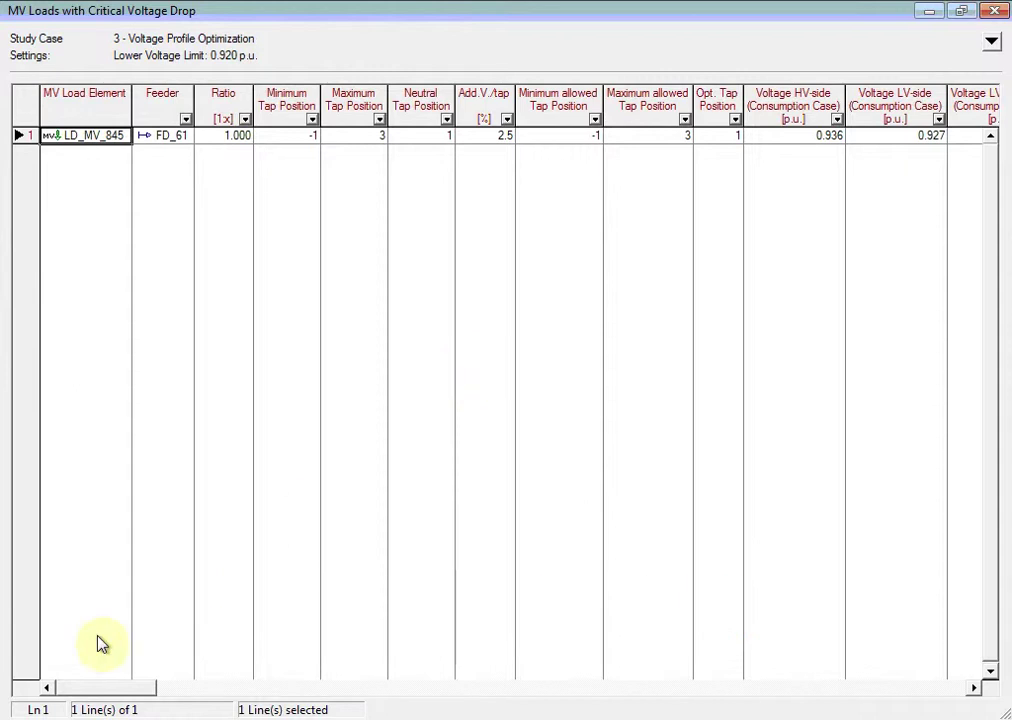
Scroll the Critical Voltage Drop table to Voltage LV-Grid (Min), showing LD_MV_845 at 0.908 p.u
{"action": "left_click_drag", "start_coordinate": [99, 688], "coordinate": [253, 700]}
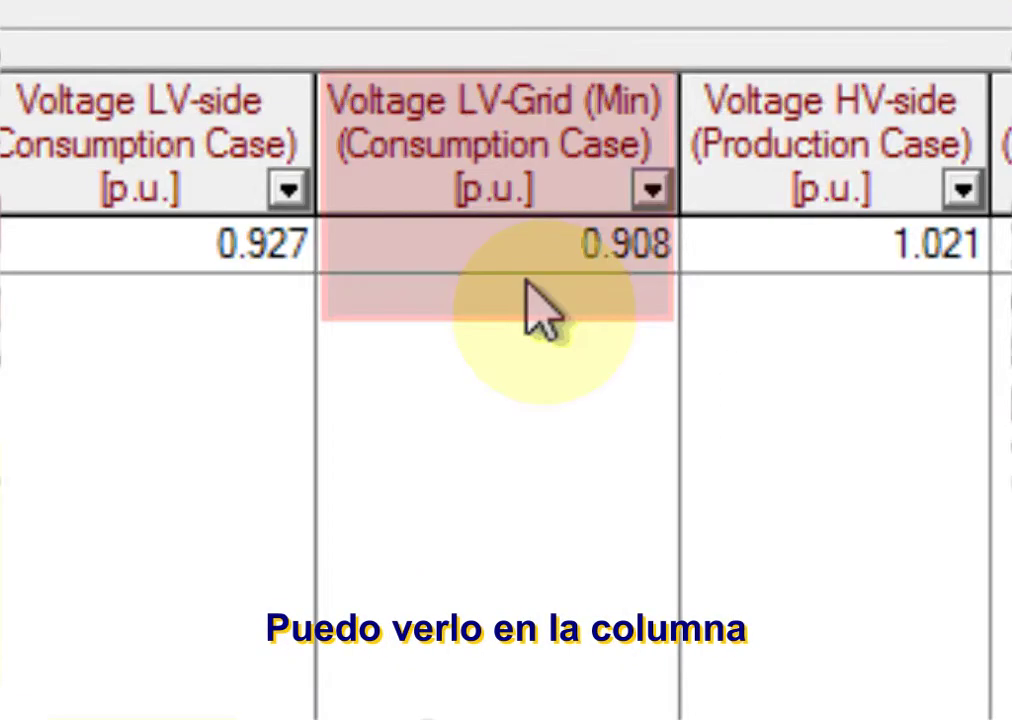
{"action": "mouse_move", "coordinate": [540, 270]}
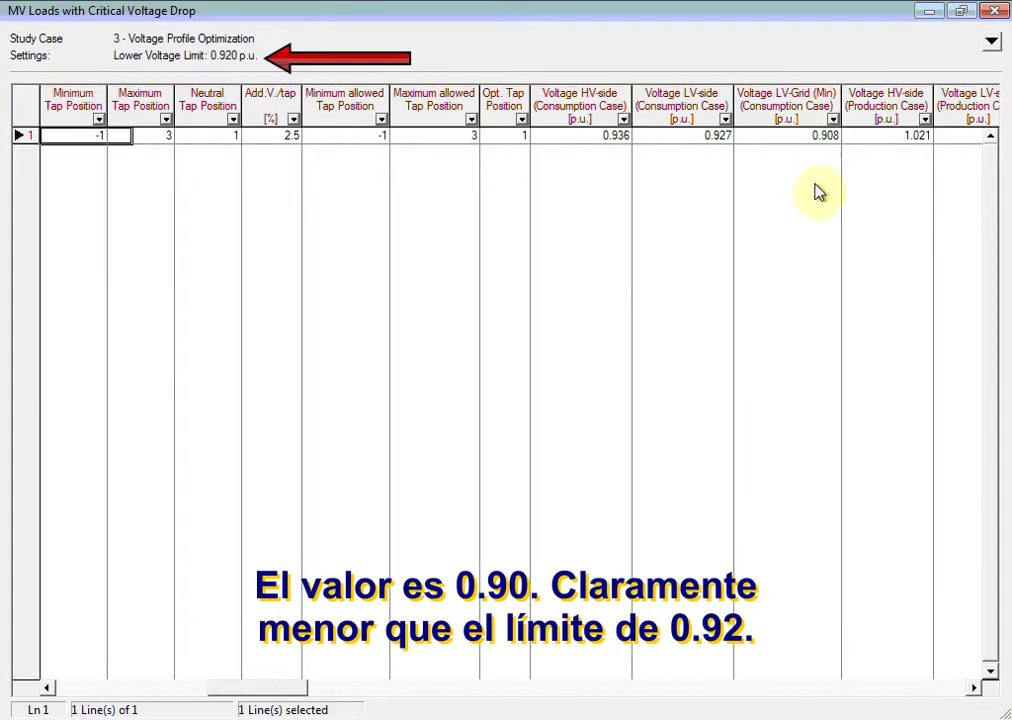
Close the voltage drop report, then review and close the Optimal Transformer Tap Positions table
{"action": "left_click", "coordinate": [995, 10]}
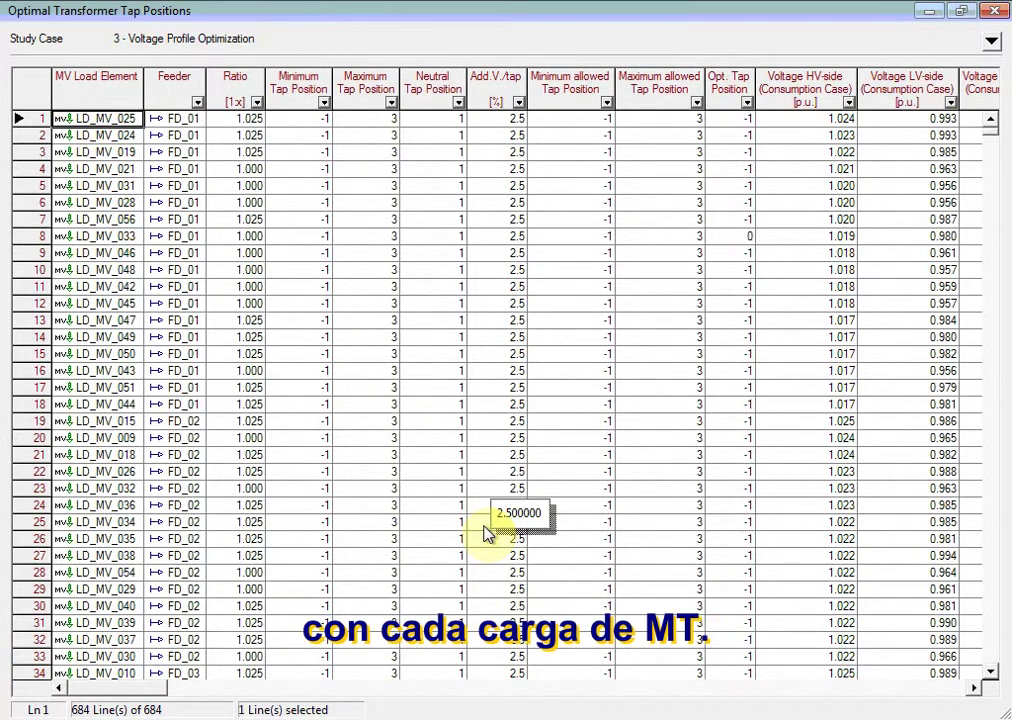
{"action": "left_click", "coordinate": [993, 11]}
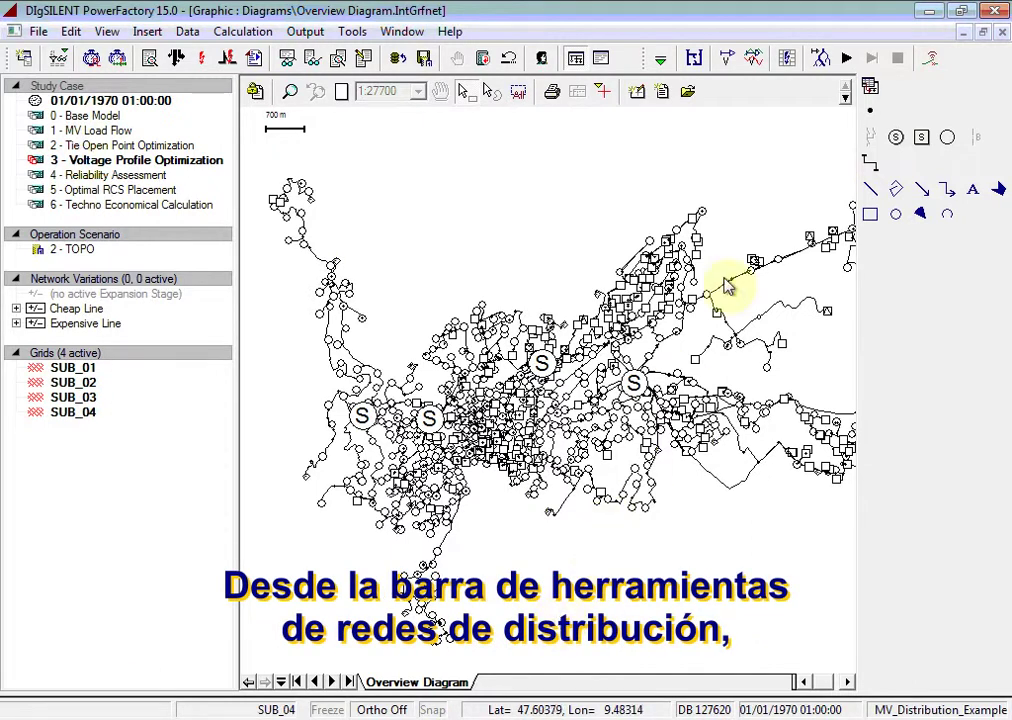
Create a voltage profile plot for feeder FD_26, accepting the default plot settings
{"action": "left_click", "coordinate": [757, 60]}
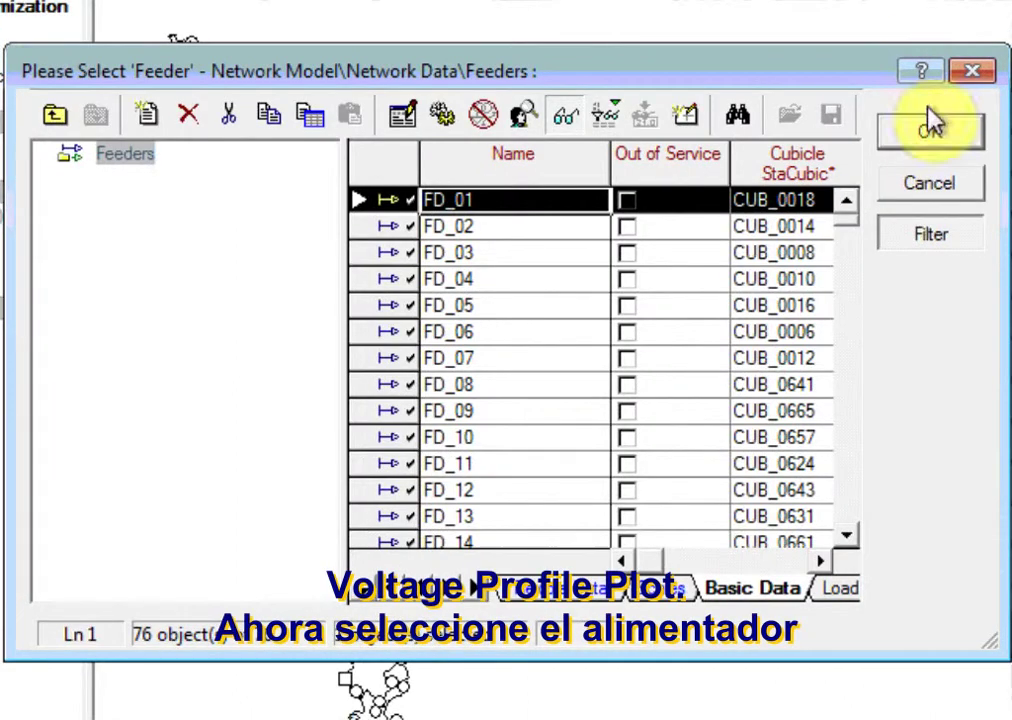
{"action": "left_click_drag", "start_coordinate": [848, 217], "coordinate": [843, 287]}
{"action": "left_click", "coordinate": [393, 411]}
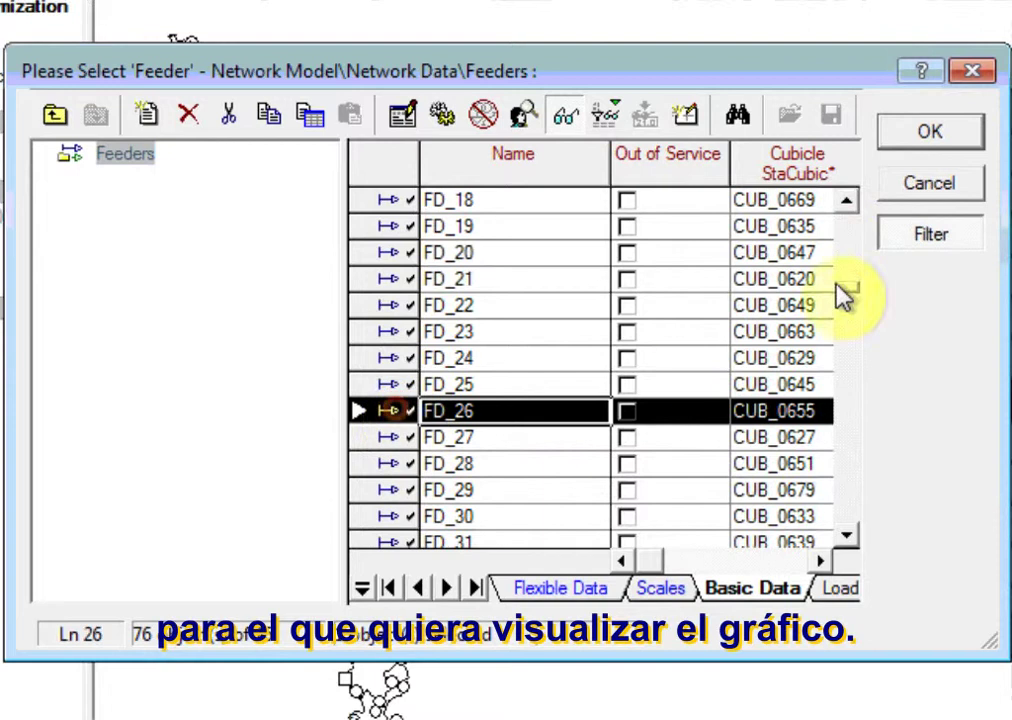
{"action": "left_click", "coordinate": [945, 140]}
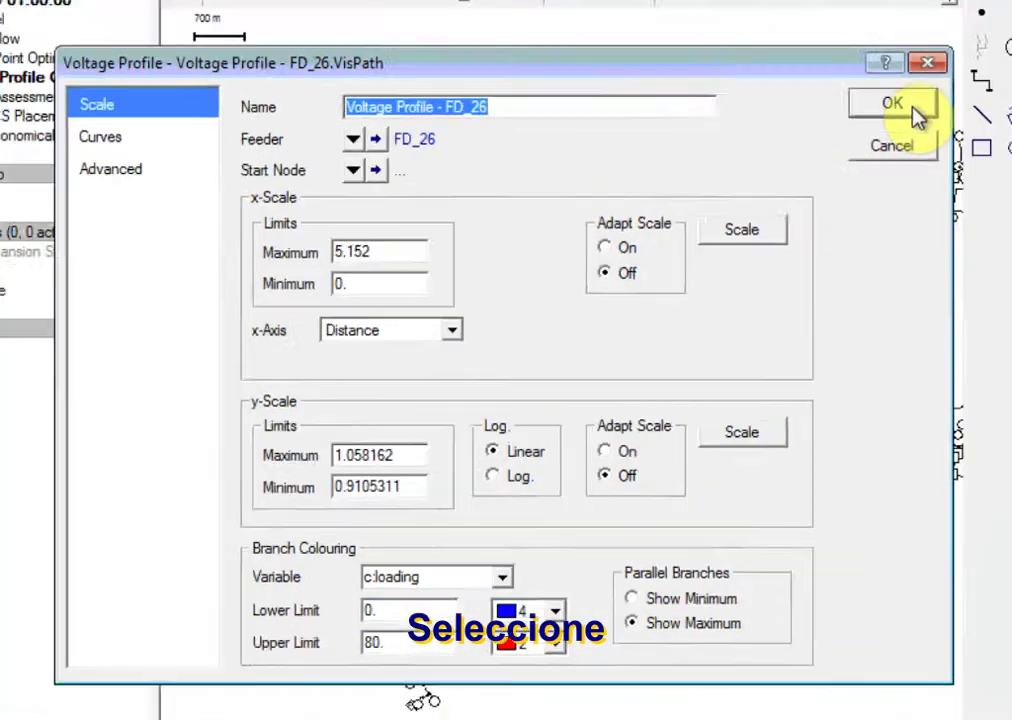
{"action": "left_click", "coordinate": [912, 106]}
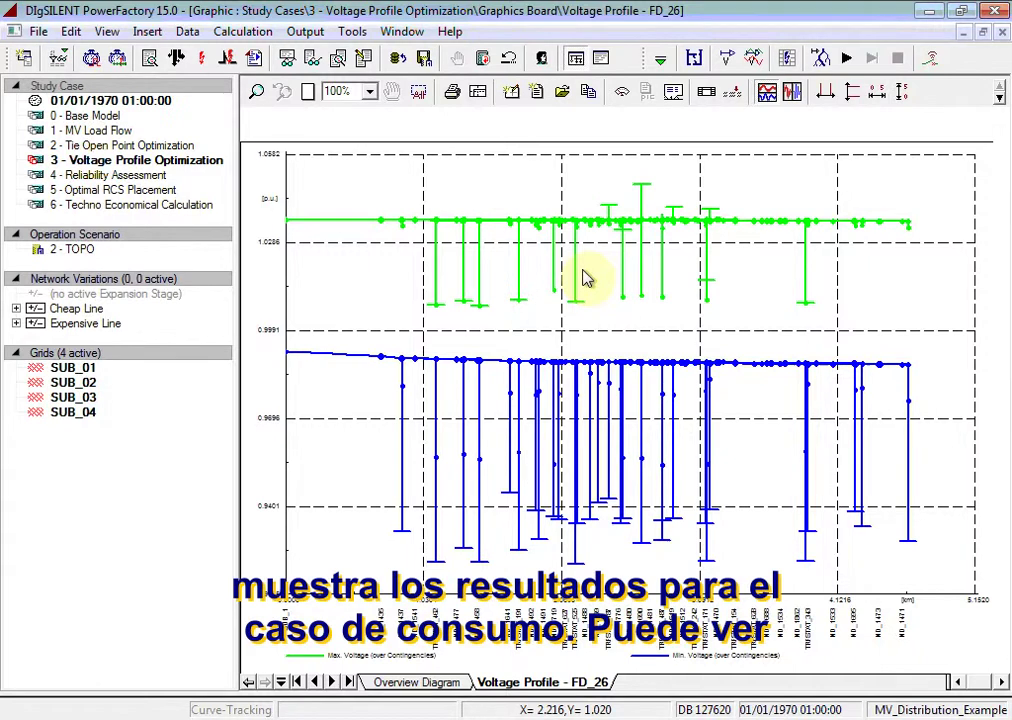
Select the blue minimum-voltage curve and open the properties of load LD_MV_267
{"action": "left_click", "coordinate": [605, 327]}
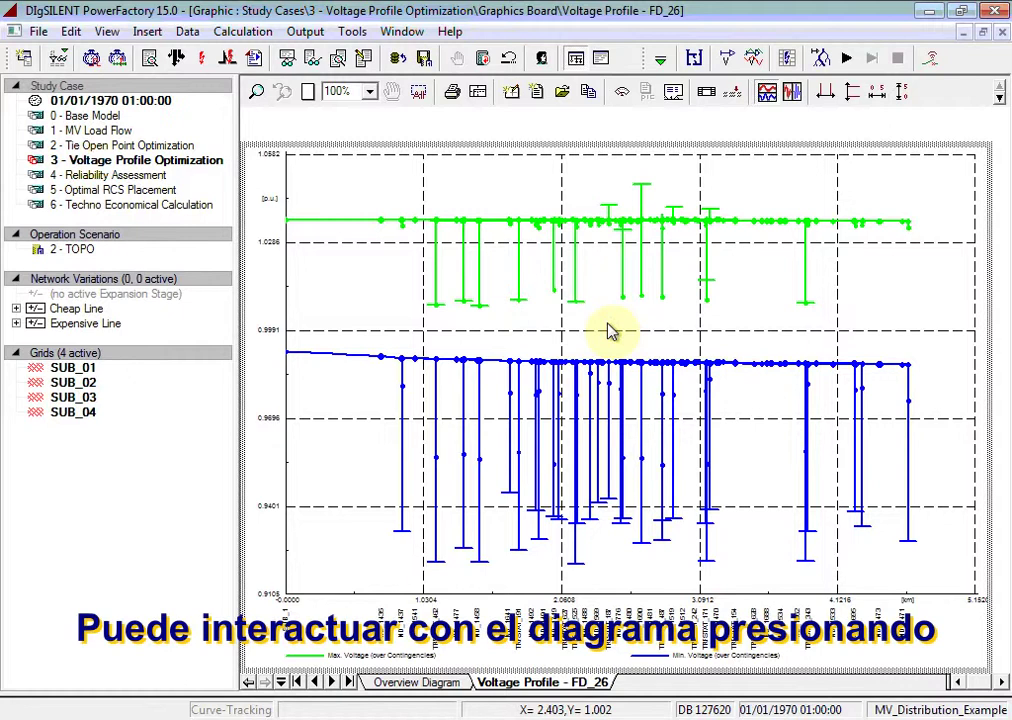
{"action": "left_click", "coordinate": [401, 471]}
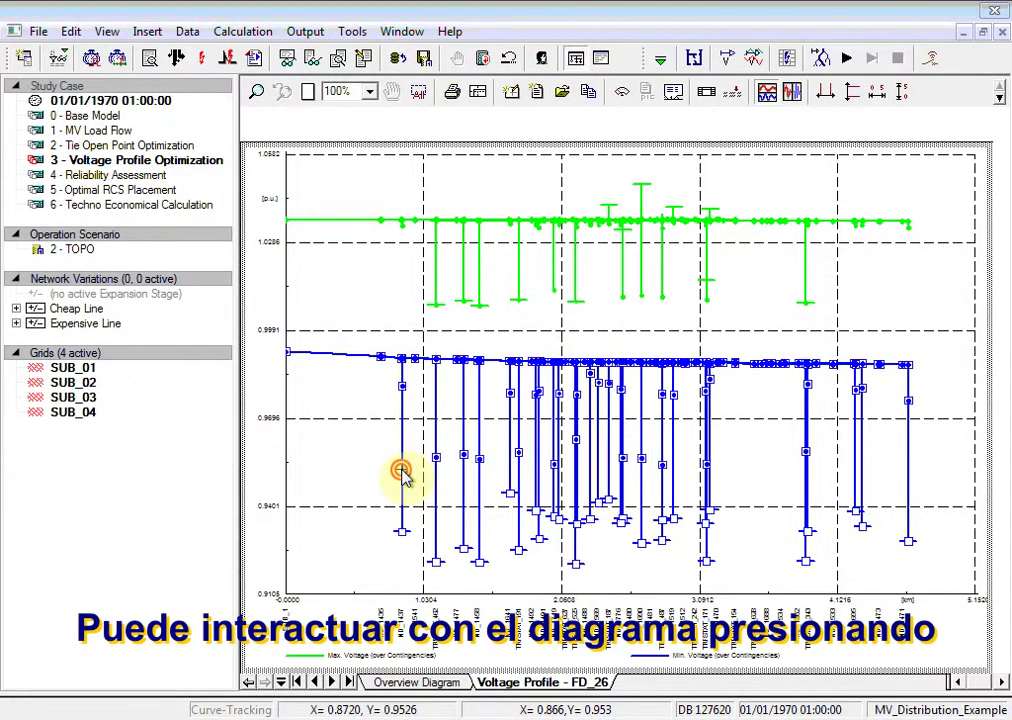
{"action": "double_click", "coordinate": [401, 471]}
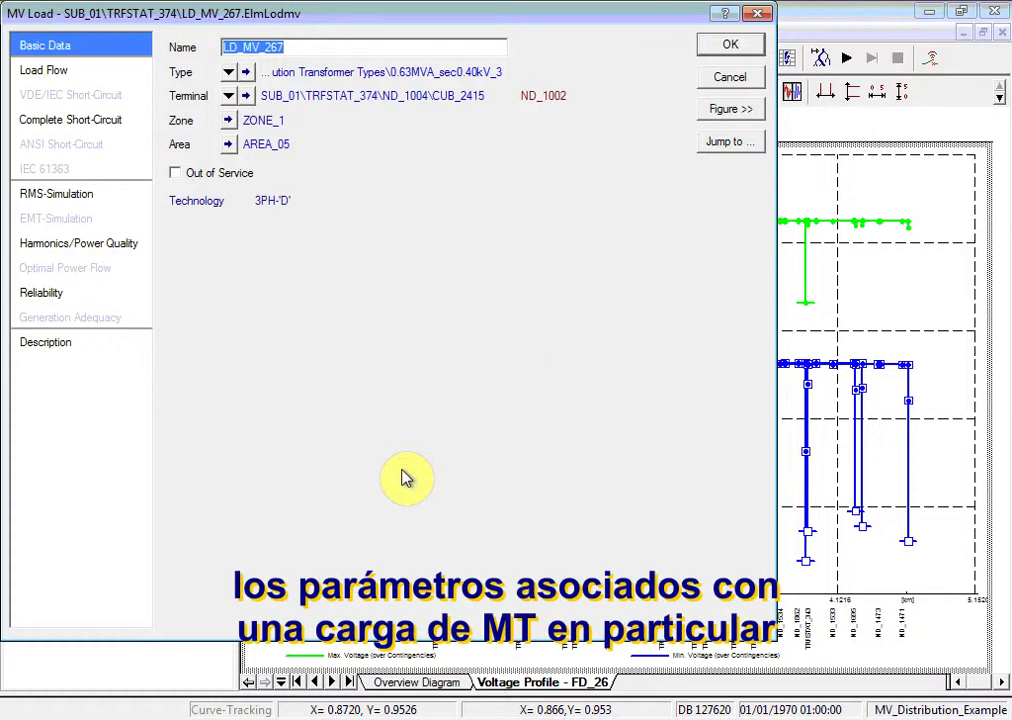
Review LD_MV_267's load flow, short-circuit and RMS pages, then return to the Overview Diagram
{"action": "left_click", "coordinate": [55, 72]}
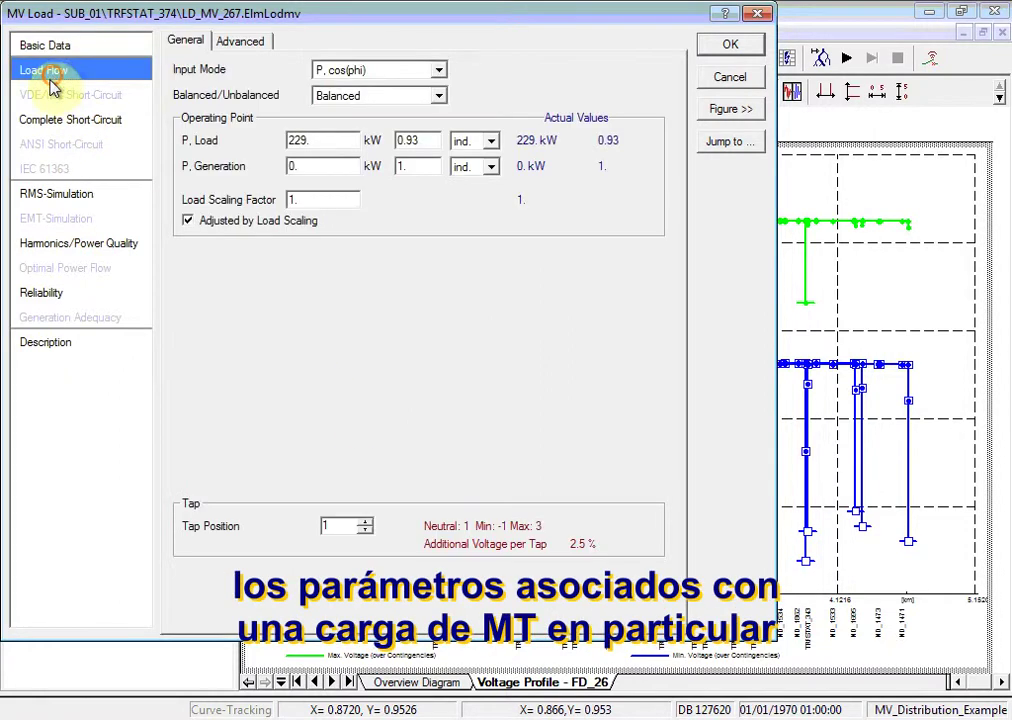
{"action": "left_click", "coordinate": [70, 121]}
{"action": "left_click", "coordinate": [80, 194]}
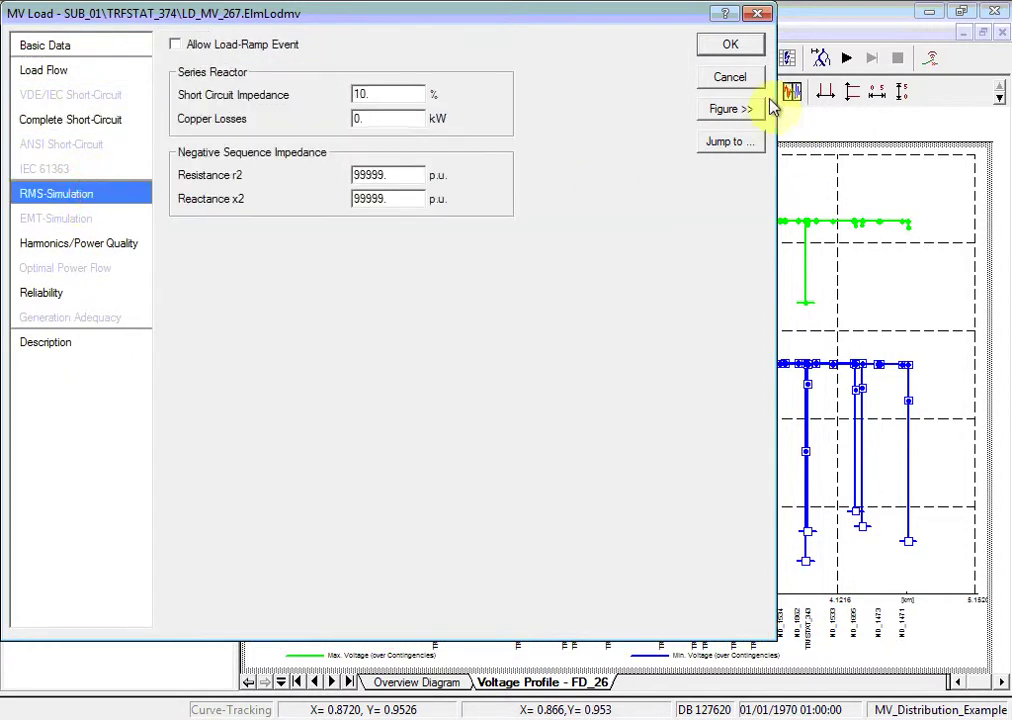
{"action": "left_click", "coordinate": [732, 48]}
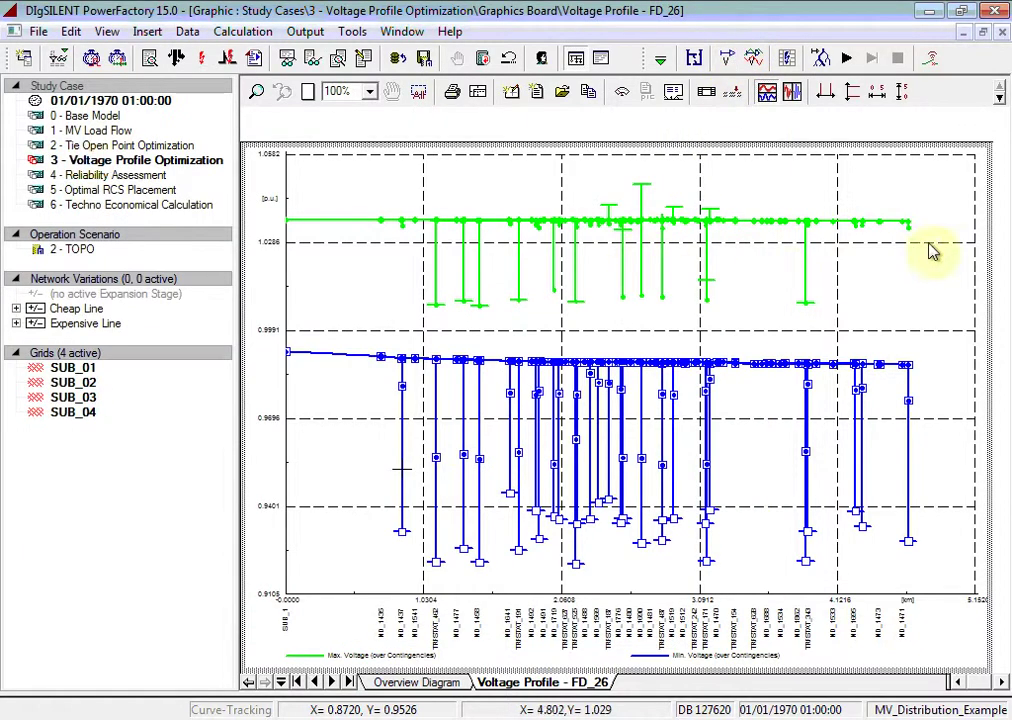
{"action": "left_click", "coordinate": [443, 683]}
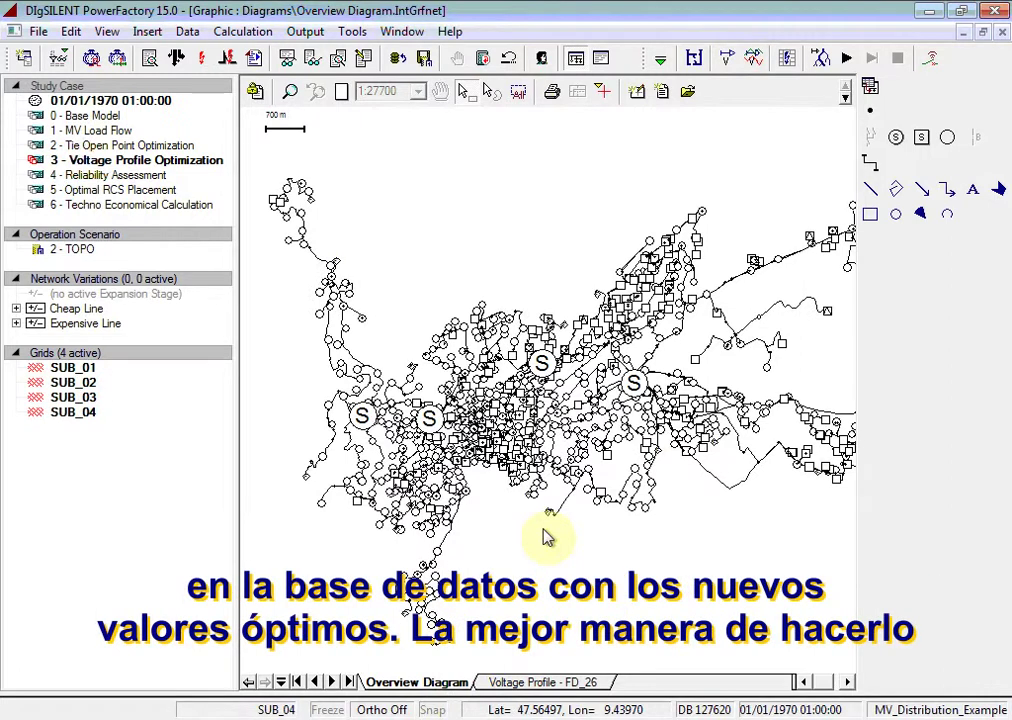
Save the current operating state as a new operation scenario named 'Optimal Tap Positions'
{"action": "left_click", "coordinate": [38, 31]}
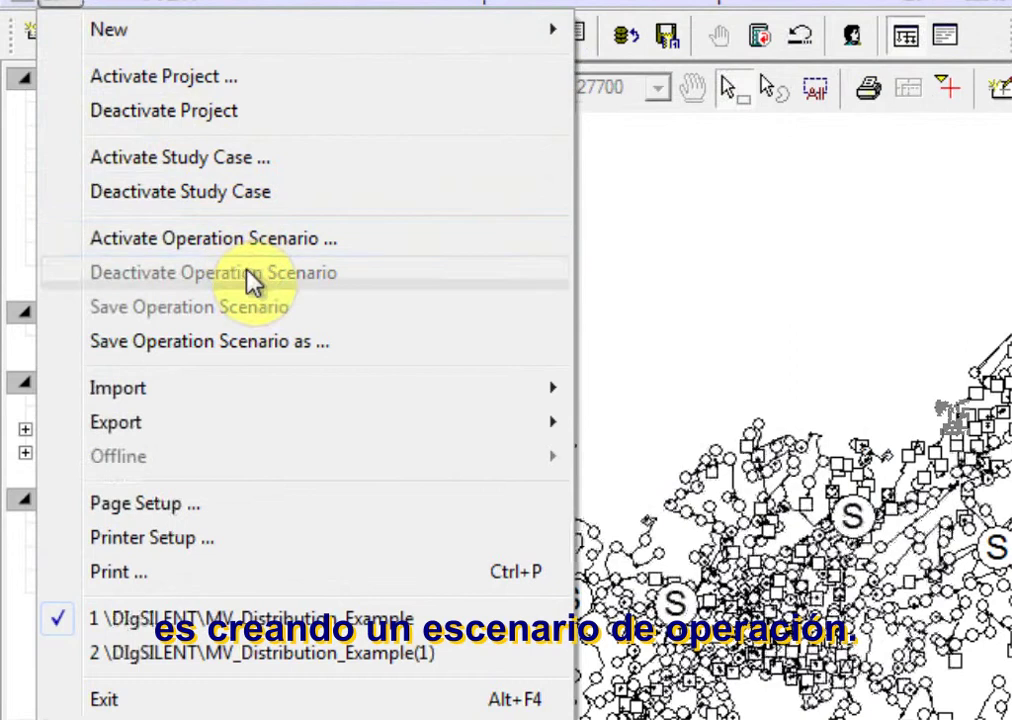
{"action": "left_click", "coordinate": [282, 342]}
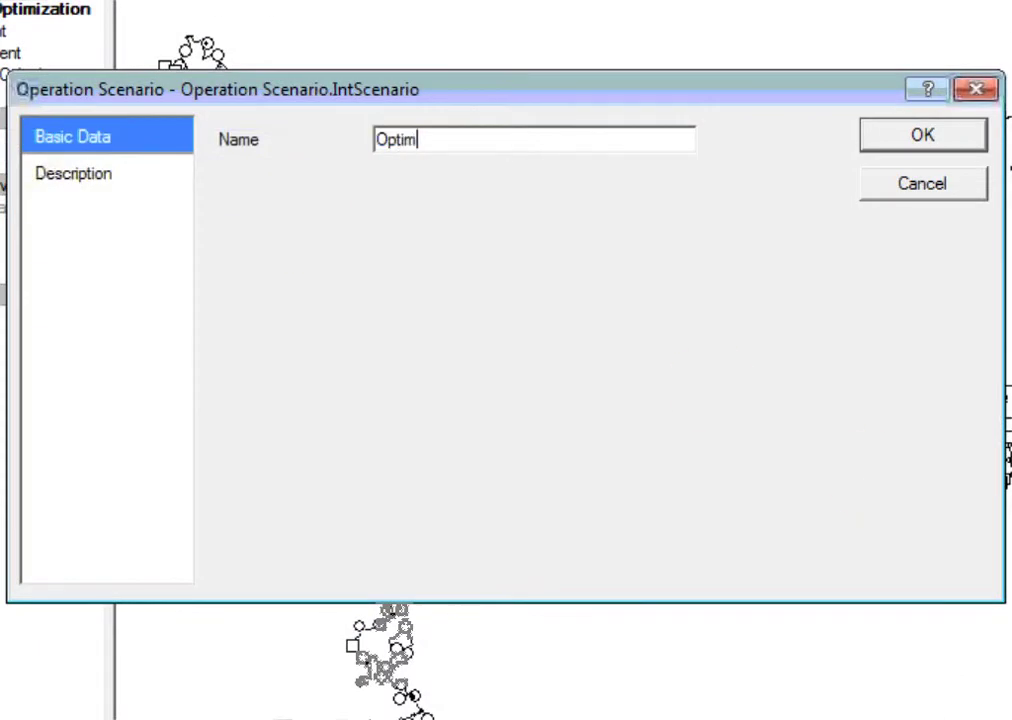
{"action": "type", "text": "Tap Positions"}
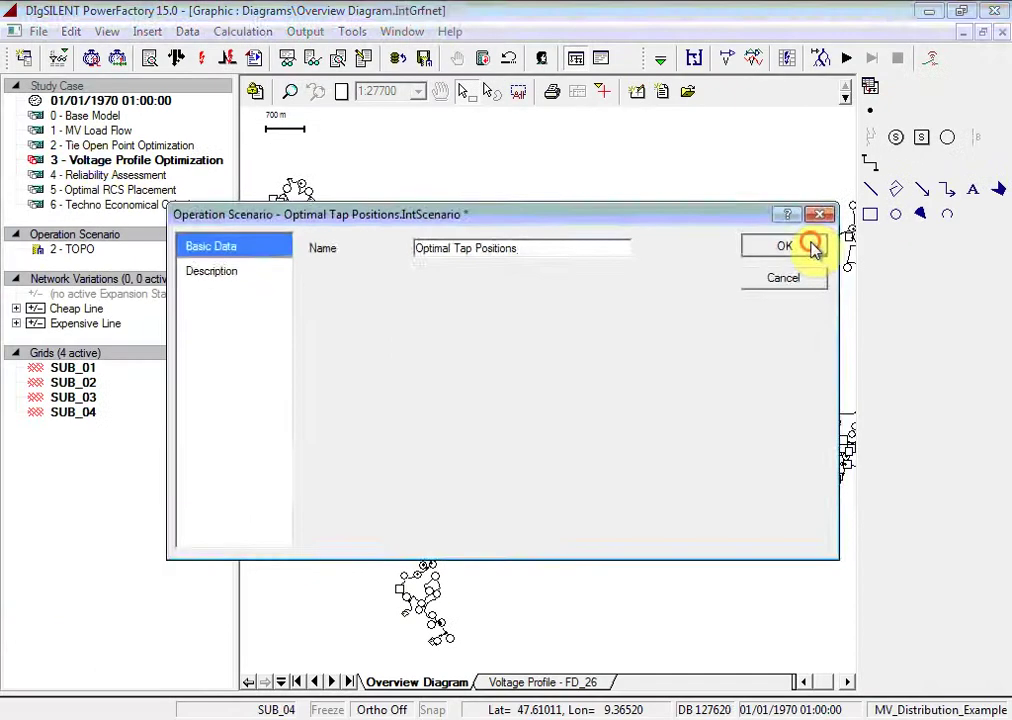
{"action": "left_click", "coordinate": [922, 135]}
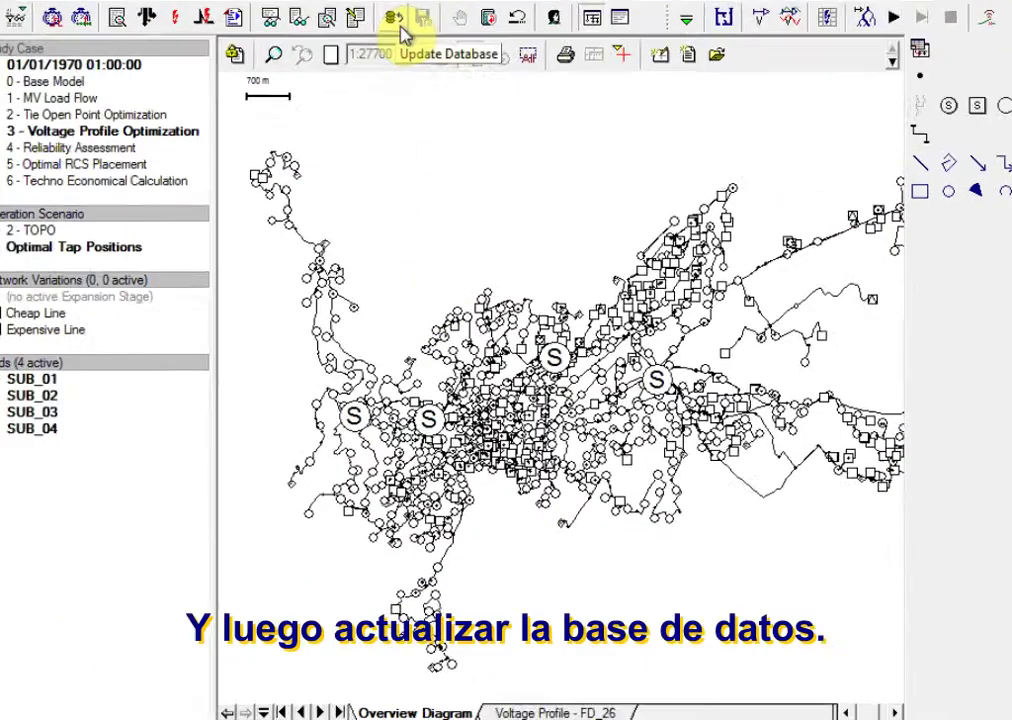
Write the optimal distribution transformer taps into the model via Update Database
{"action": "left_click", "coordinate": [404, 66]}
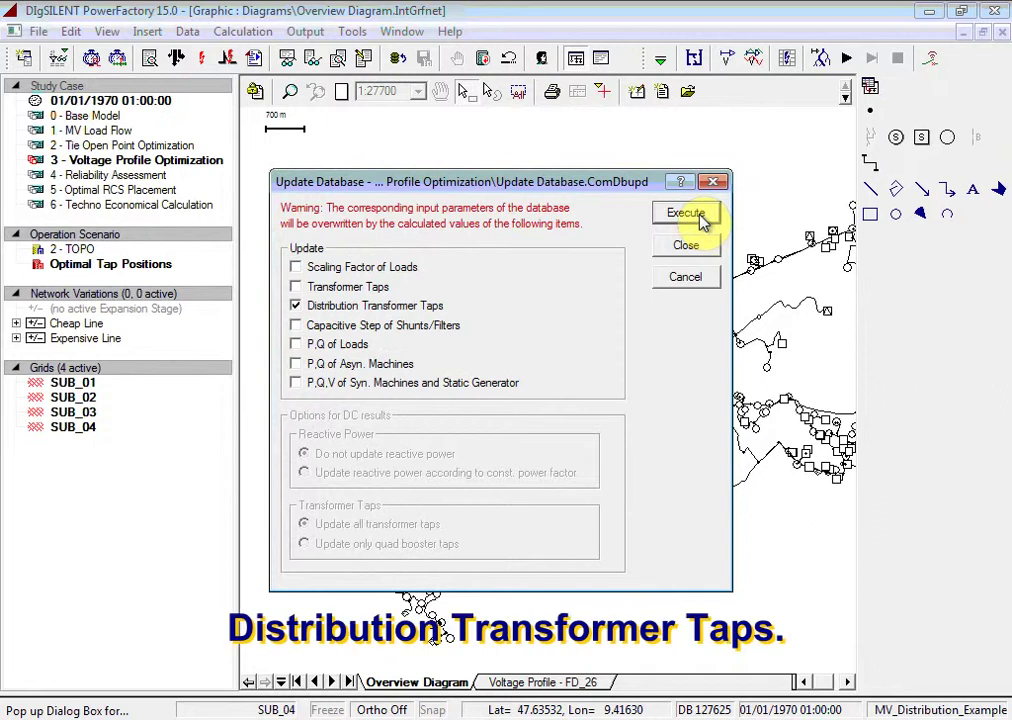
{"action": "left_click", "coordinate": [850, 110]}
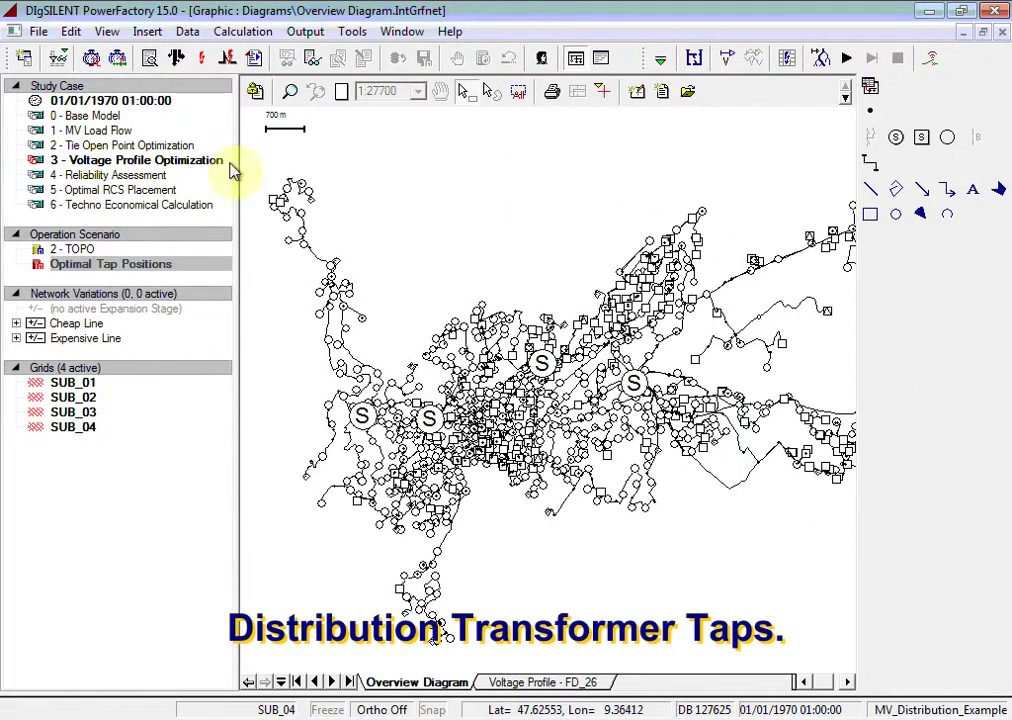
{"action": "left_click", "coordinate": [58, 58]}
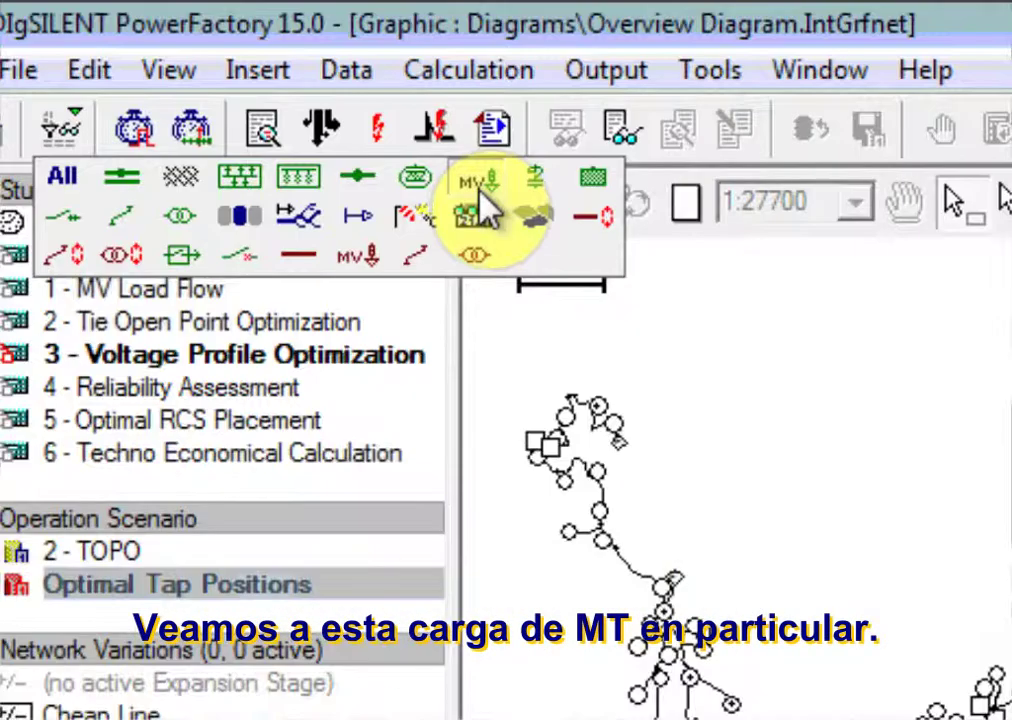
List all MV loads sorted by name and mark LD_MV_847 in the Overview Diagram
{"action": "left_click", "coordinate": [480, 205]}
{"action": "left_click", "coordinate": [108, 66]}
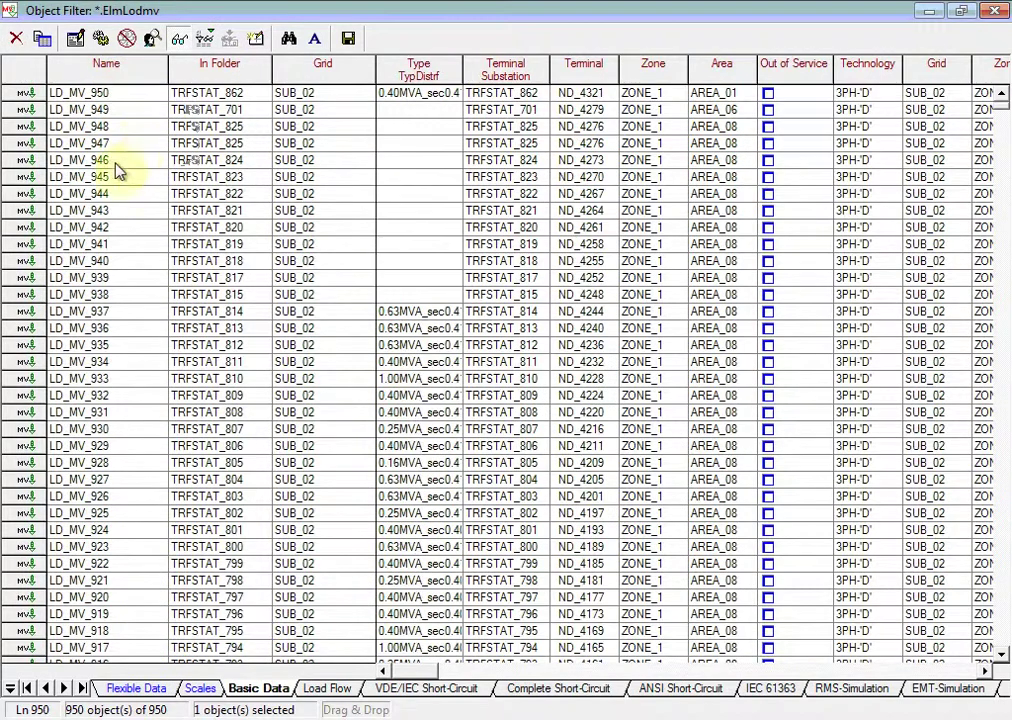
{"action": "scroll", "coordinate": [105, 265], "scroll_direction": "down", "scroll_amount": 20}
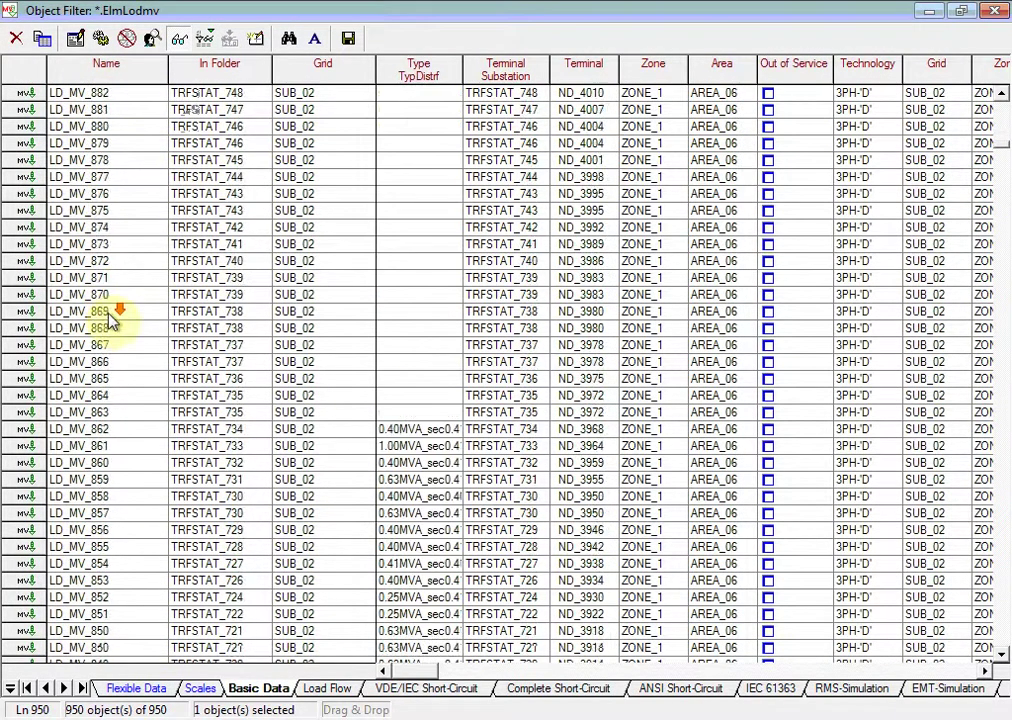
{"action": "scroll", "coordinate": [110, 318], "scroll_direction": "down", "scroll_amount": 6}
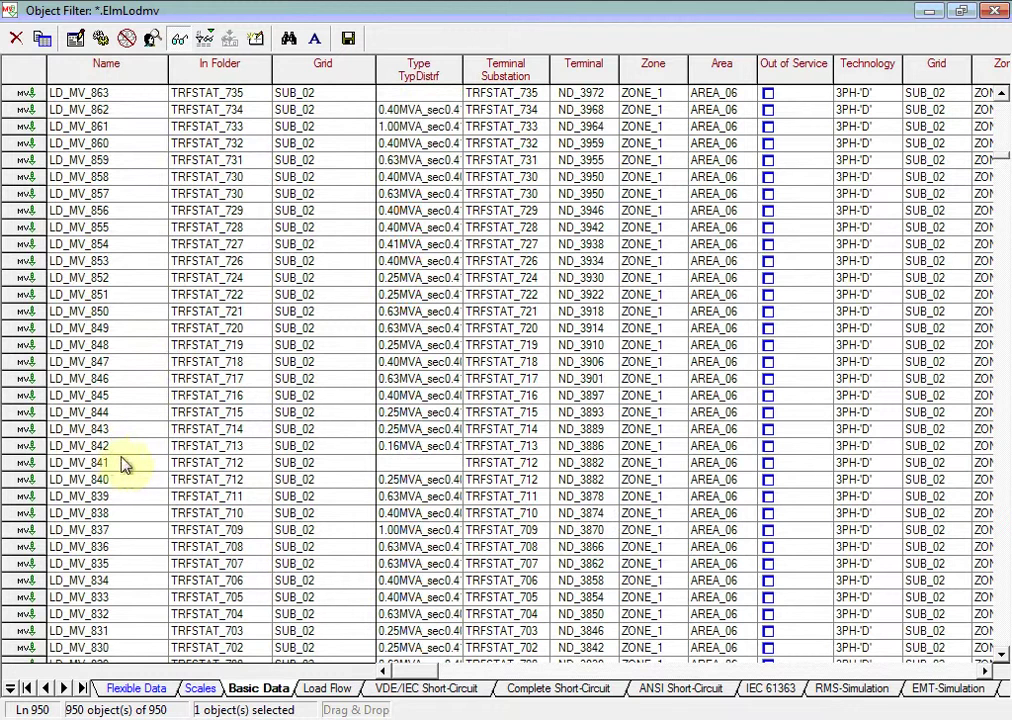
{"action": "left_click", "coordinate": [32, 364]}
{"action": "right_click", "coordinate": [36, 365]}
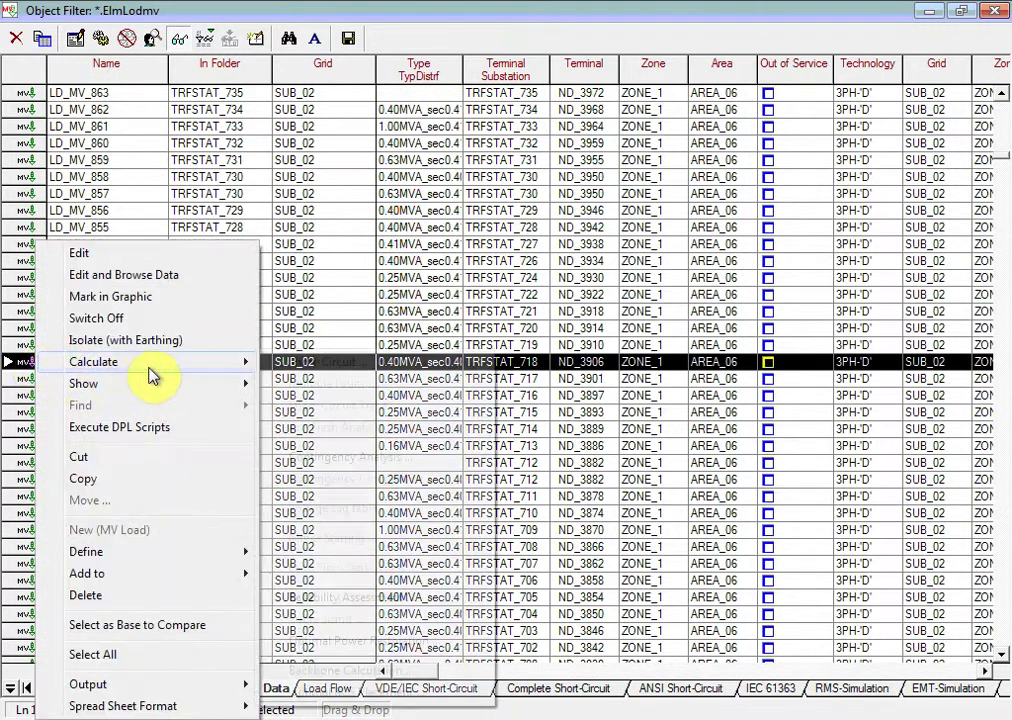
{"action": "left_click", "coordinate": [174, 300]}
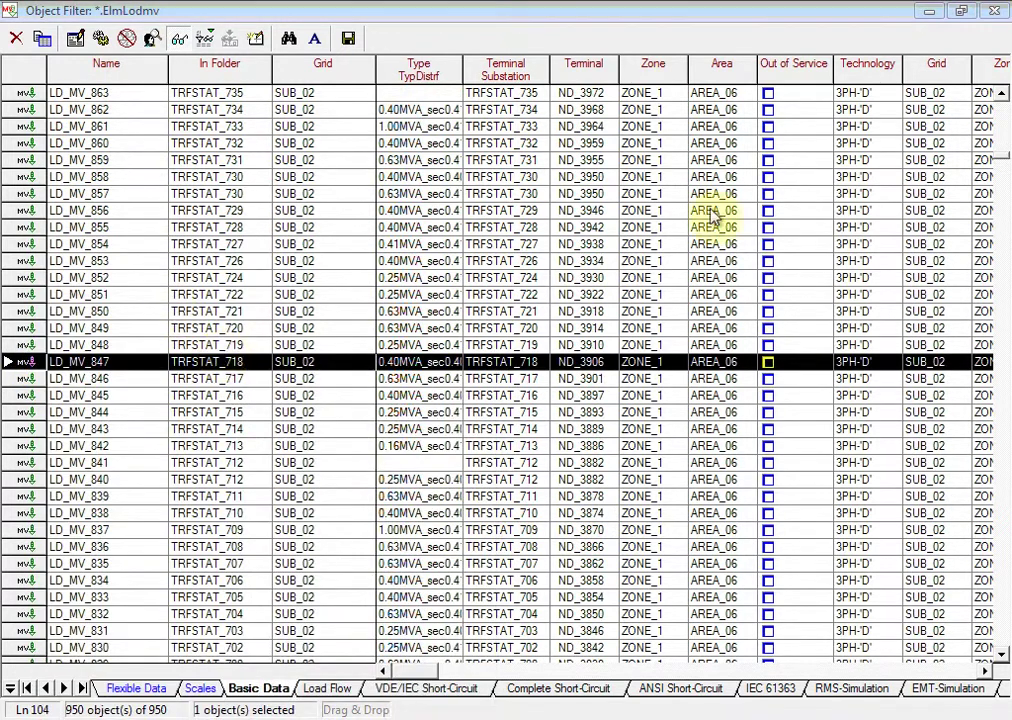
{"action": "left_click", "coordinate": [996, 13]}
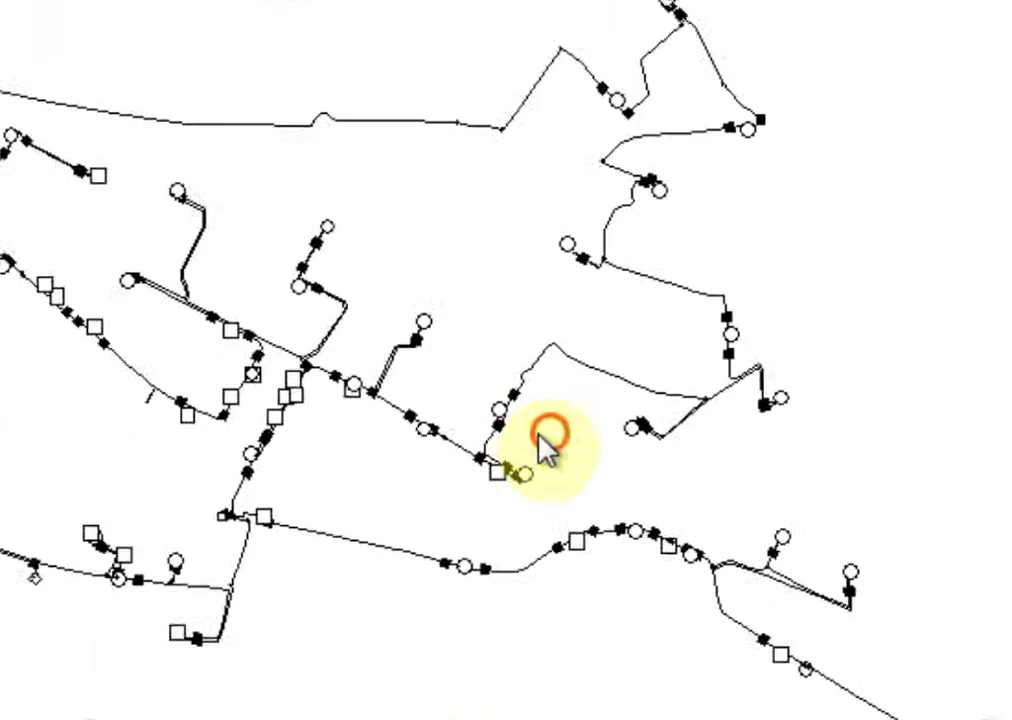
Open station TRFSTAT_718 and check load LD_MV_847's tap position of 3 on the Load Flow page
{"action": "double_click", "coordinate": [514, 387]}
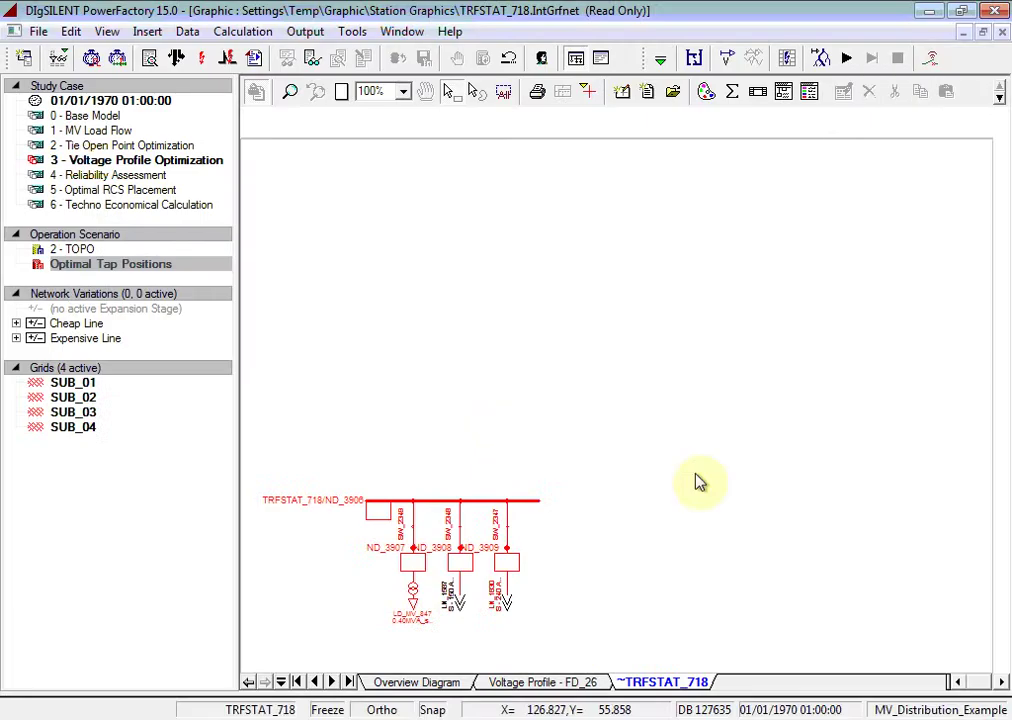
{"action": "double_click", "coordinate": [415, 604]}
{"action": "left_click", "coordinate": [18, 78]}
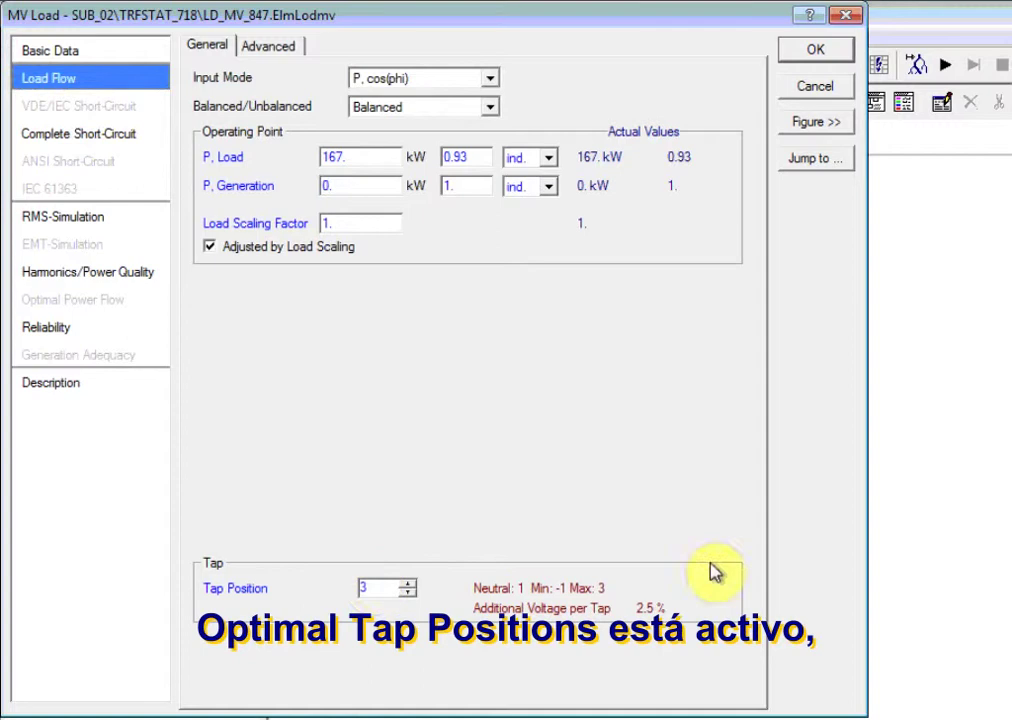
{"action": "left_click", "coordinate": [812, 50]}
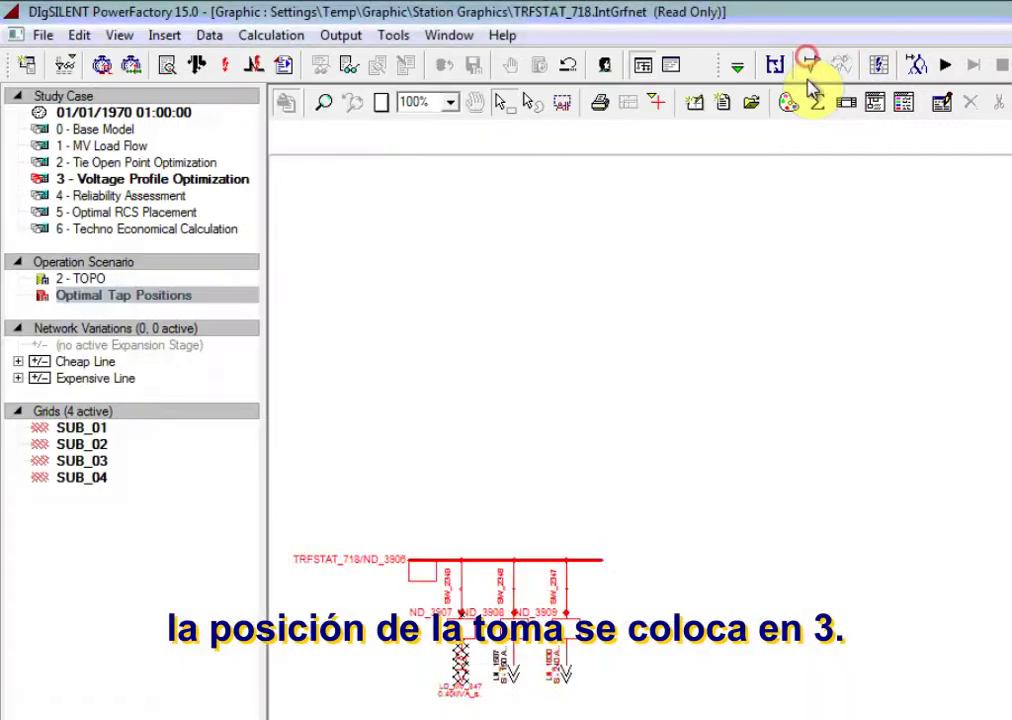
Deactivate the Optimal Tap Positions scenario and reopen LD_MV_847 to recheck its tap
{"action": "left_click", "coordinate": [118, 300]}
{"action": "right_click", "coordinate": [115, 303]}
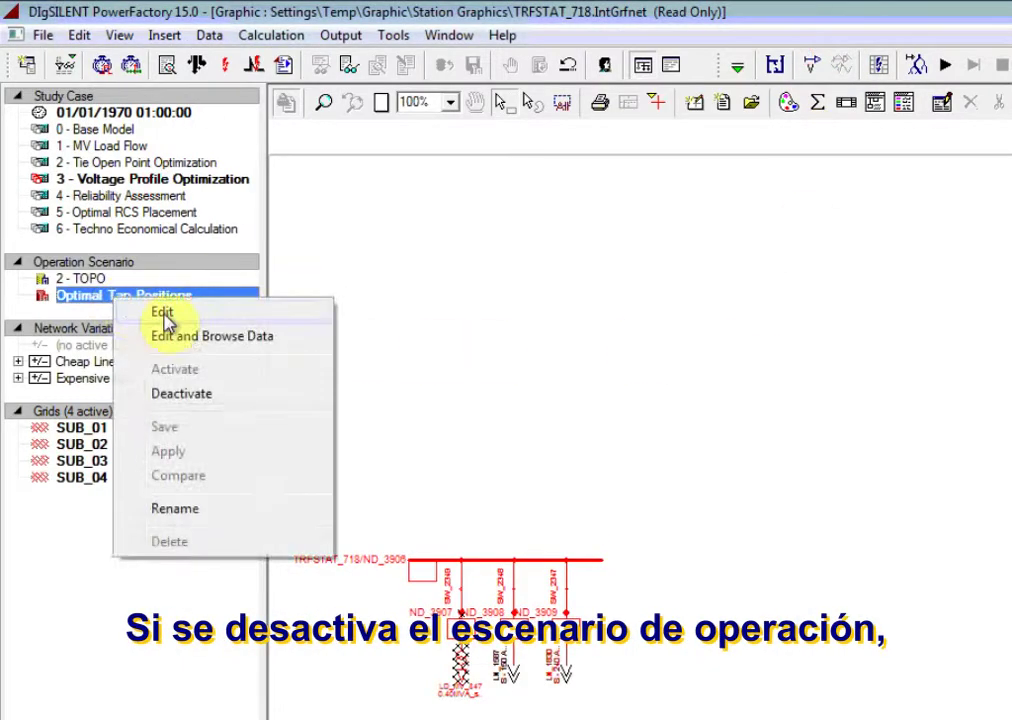
{"action": "left_click", "coordinate": [203, 395]}
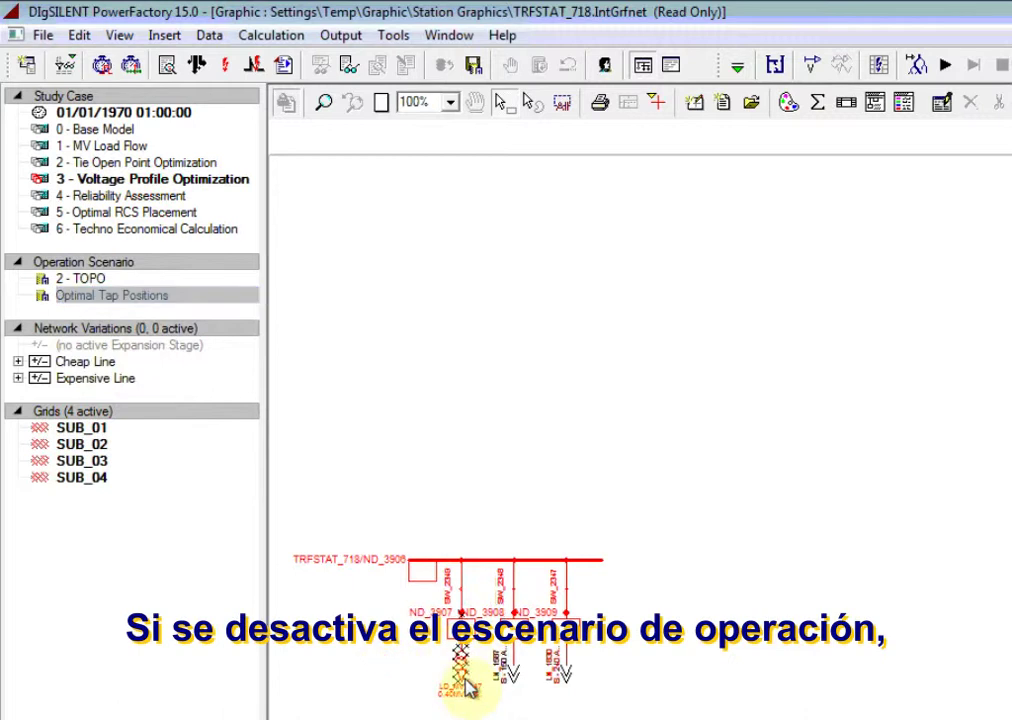
{"action": "double_click", "coordinate": [462, 690]}
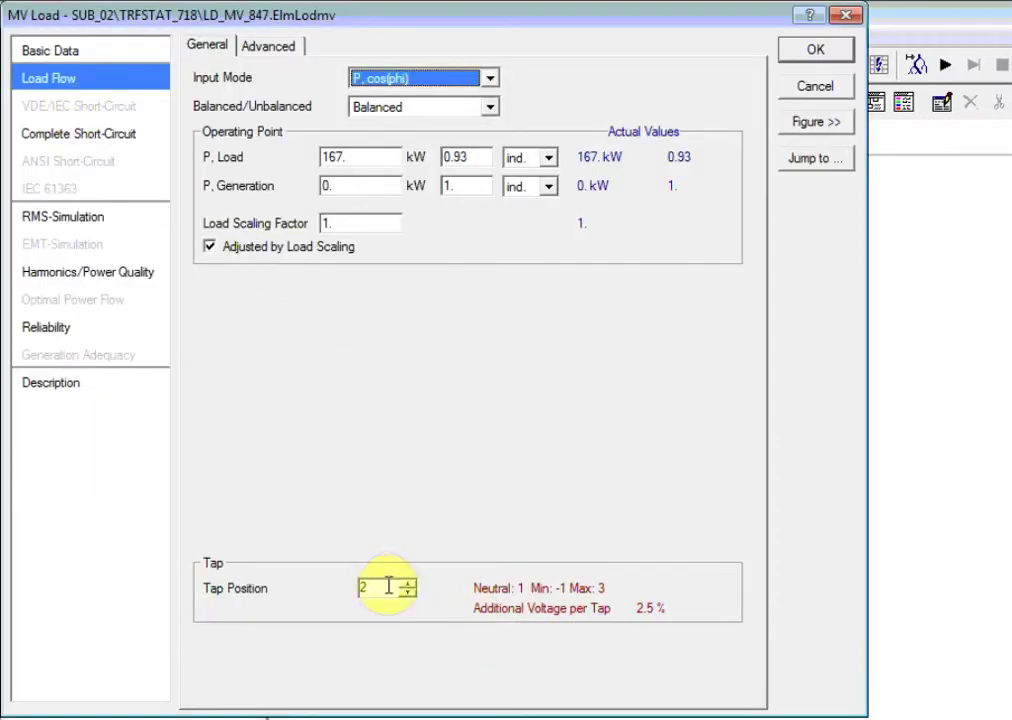